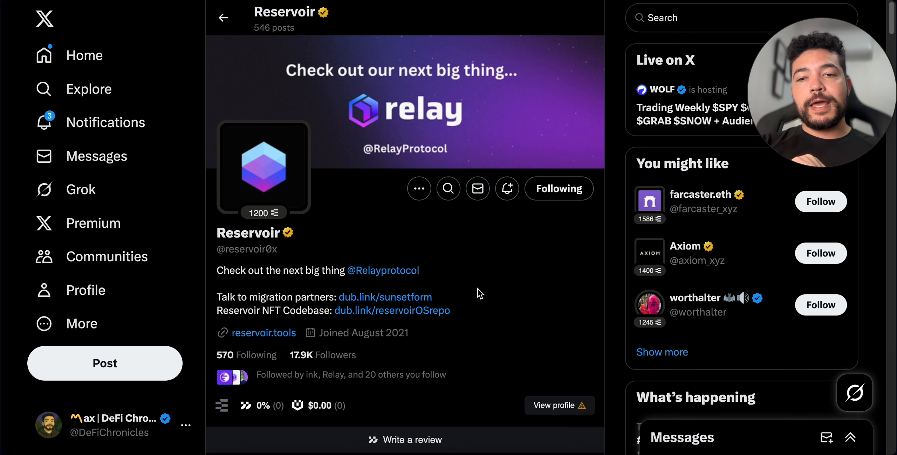
Compare the fees and transfer times of the bridge routes for sending 1 ETH from Base to Arbitrum on Jumper.
scroll(478, 289, "down", 1)
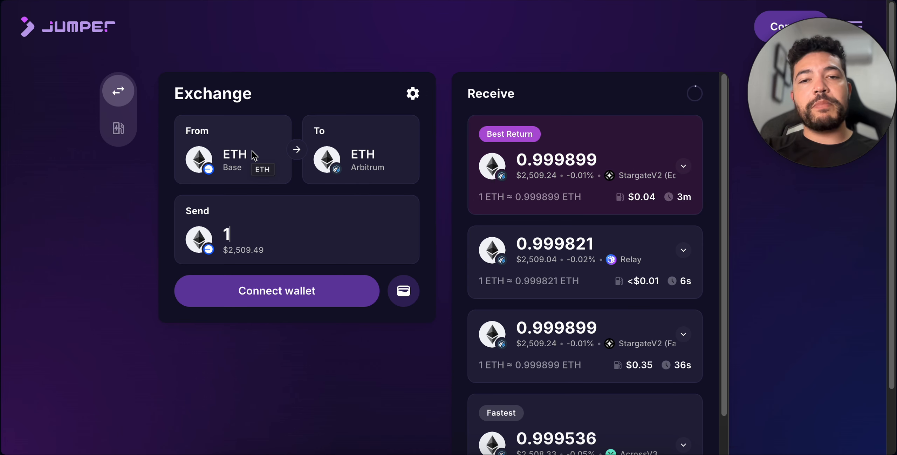
scroll(552, 265, "down", 2)
scroll(552, 265, "up", 1)
scroll(552, 265, "up", 1)
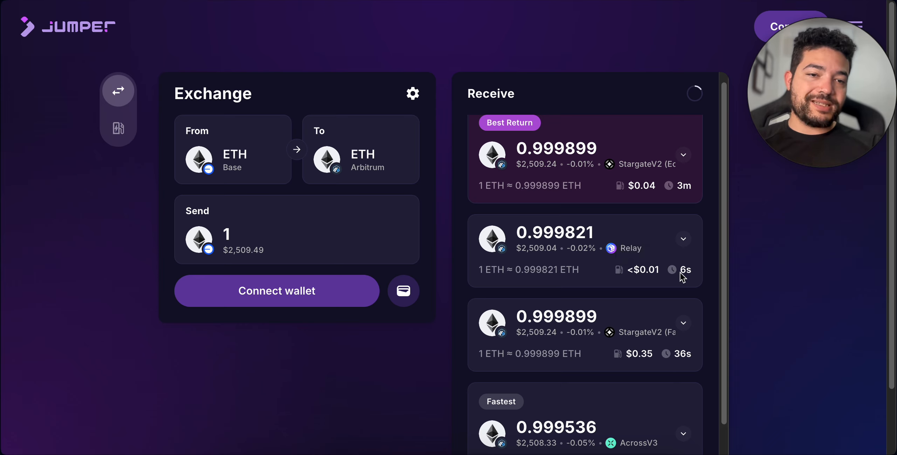
mouse_move(679, 272)
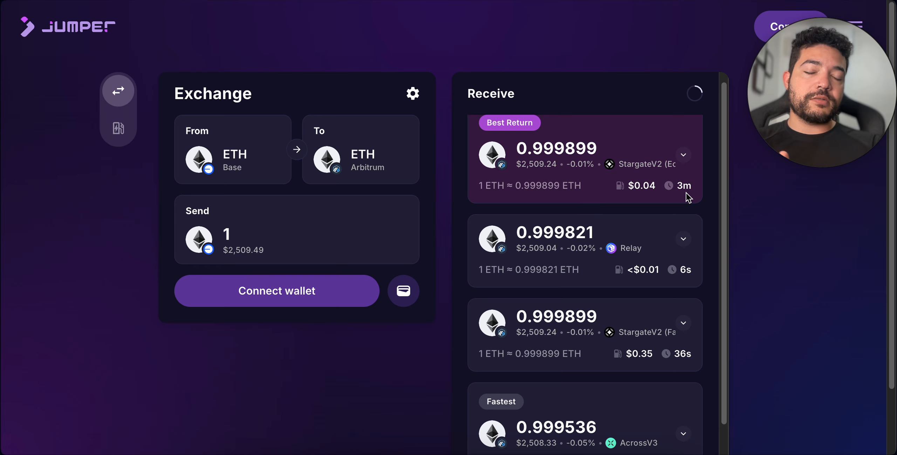
scroll(688, 198, "down", 1)
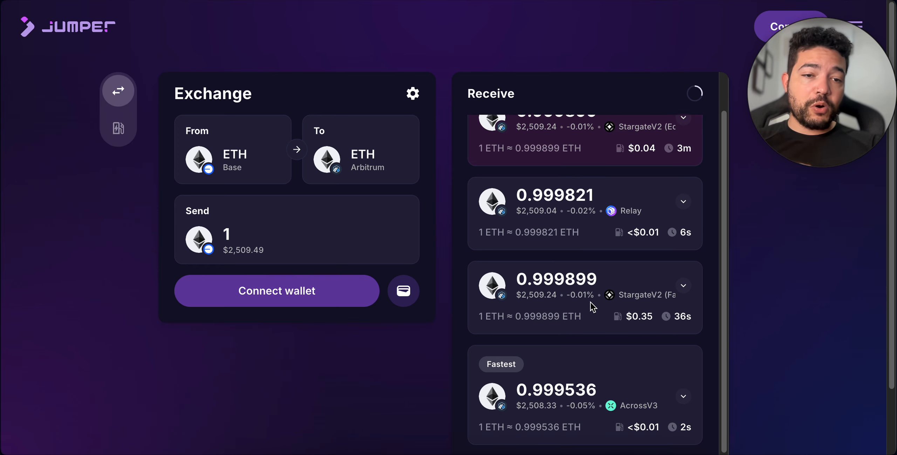
mouse_move(617, 320)
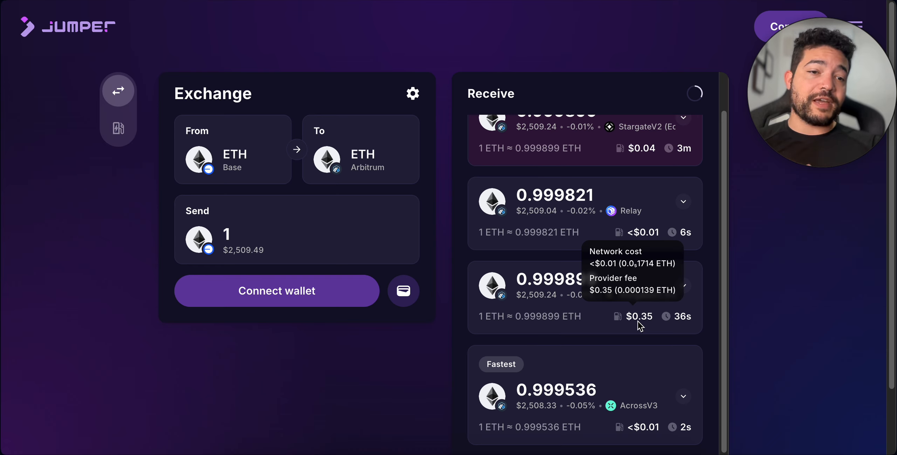
mouse_move(675, 321)
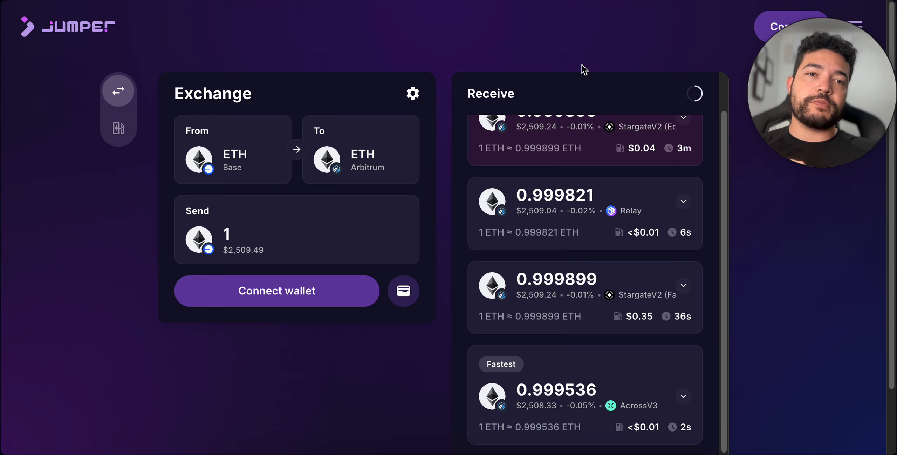
Switch to Reservoir Swap and choose Abstract as the network.
left_click(581, 0)
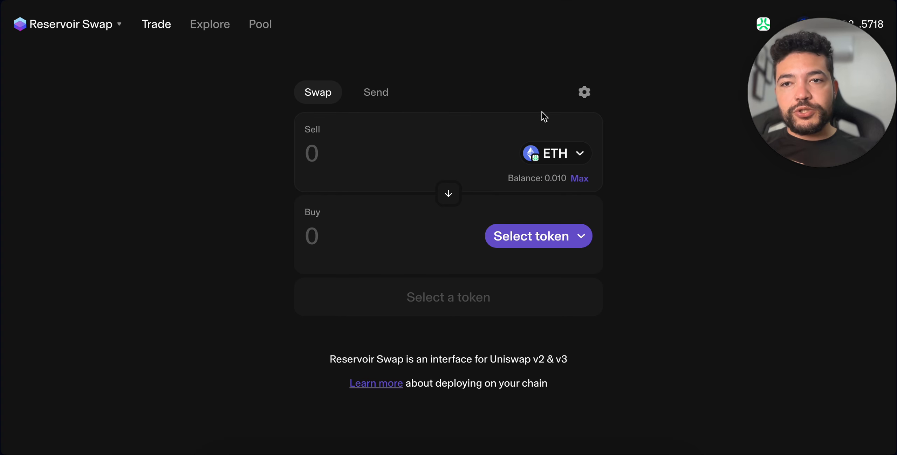
left_click_drag(815, 82, 819, 109)
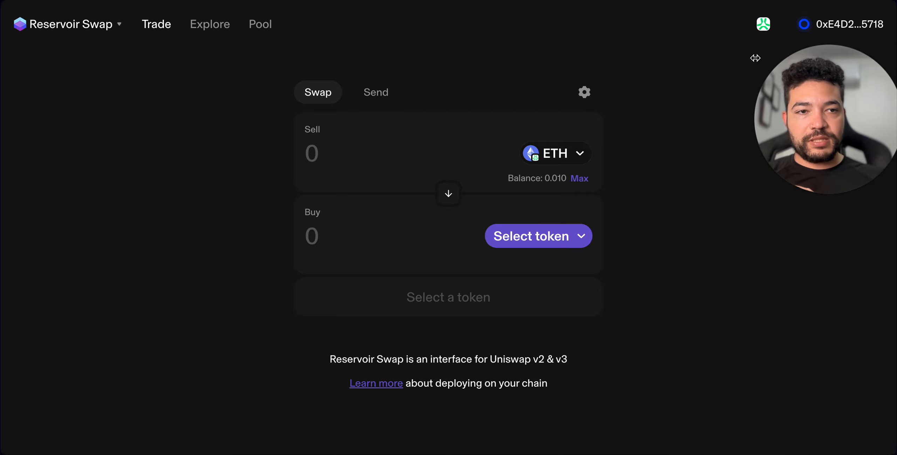
left_click(765, 25)
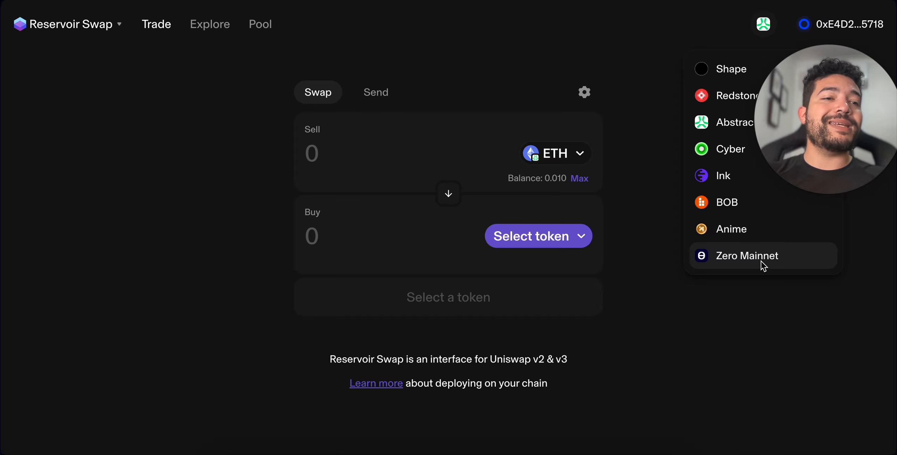
left_click(721, 126)
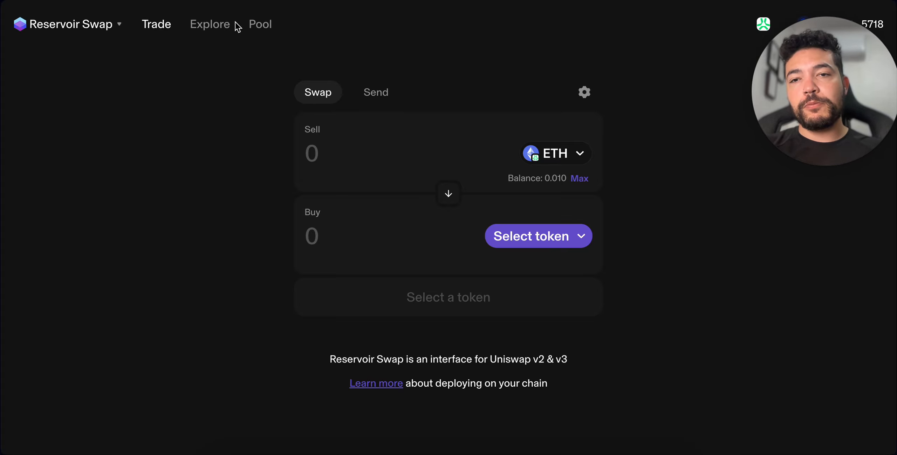
Start a new v3 liquidity position with ETH and USDC.e as the token pair.
left_click(262, 24)
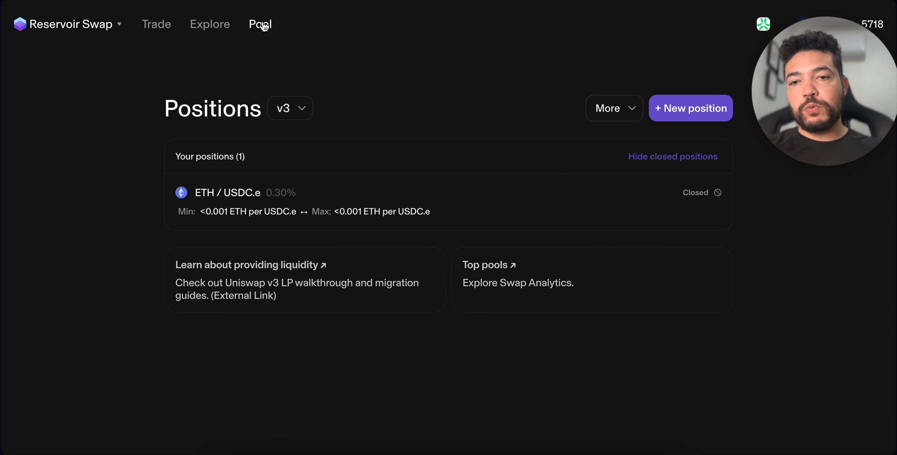
left_click(691, 118)
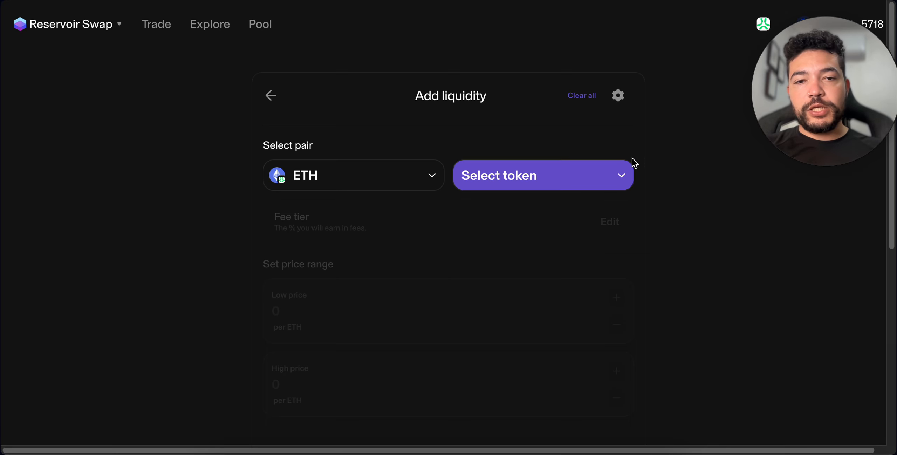
left_click(557, 175)
left_click(470, 234)
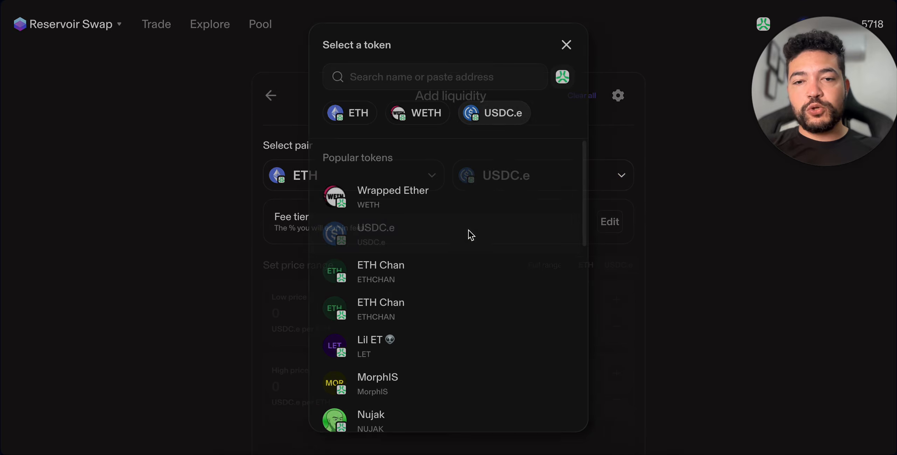
Choose the 0.30% fee tier for the ETH / USDC.e position.
scroll(683, 253, "down", 2)
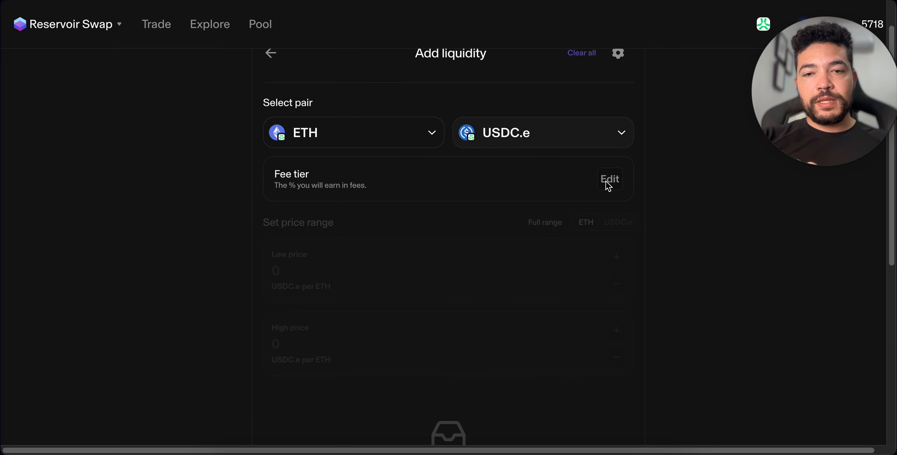
left_click(605, 181)
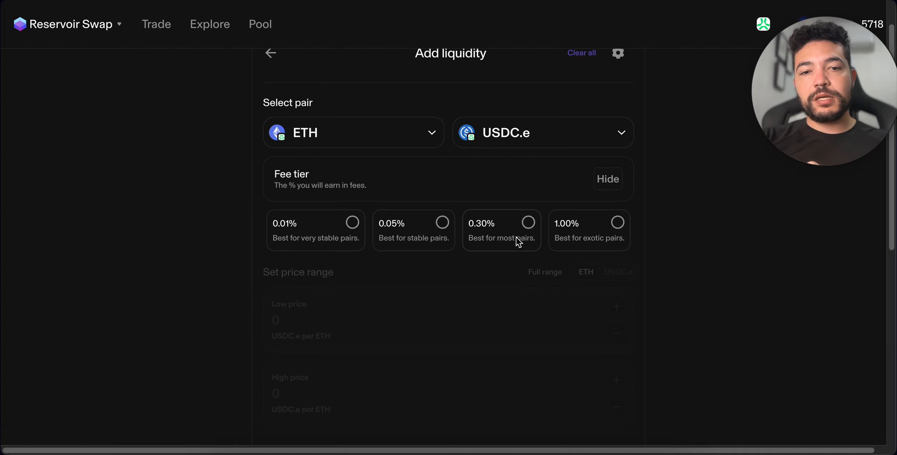
left_click(523, 227)
Narrow the position's price range on the chart to about 2,006 to 2,981 USDC.e per ETH.
scroll(679, 253, "down", 1)
scroll(676, 276, "down", 5)
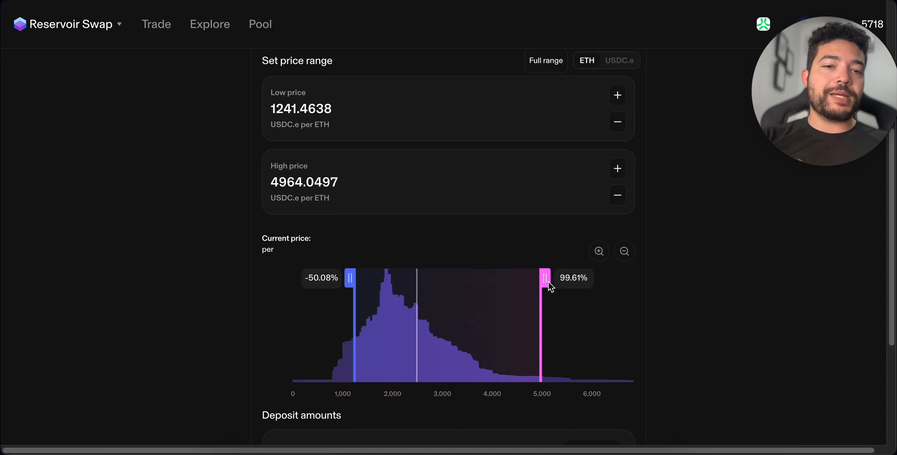
left_click_drag(550, 287, 452, 284)
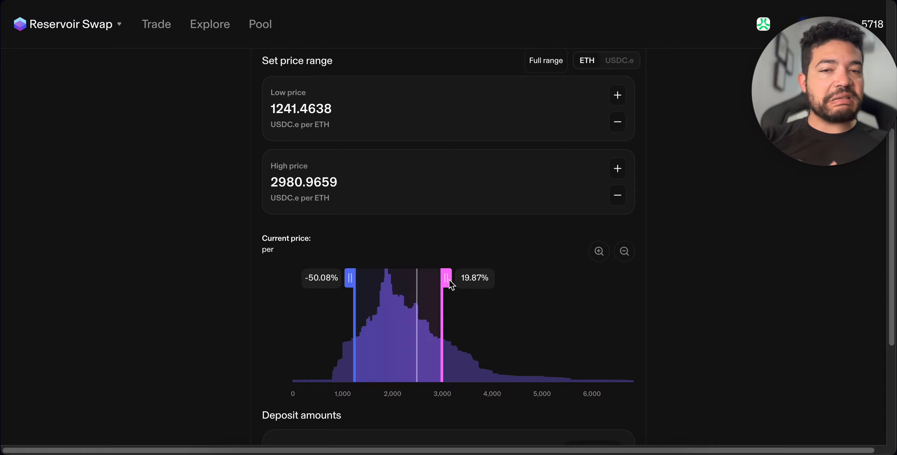
left_click_drag(353, 280, 392, 283)
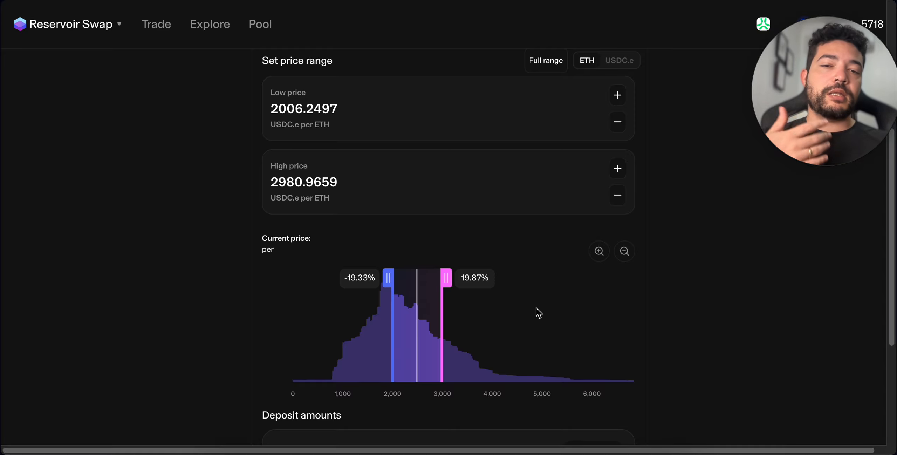
Deposit the maximum available USDC.e balance, 19.030483, with the matching ETH amount.
scroll(673, 304, "down", 2)
scroll(674, 304, "down", 3)
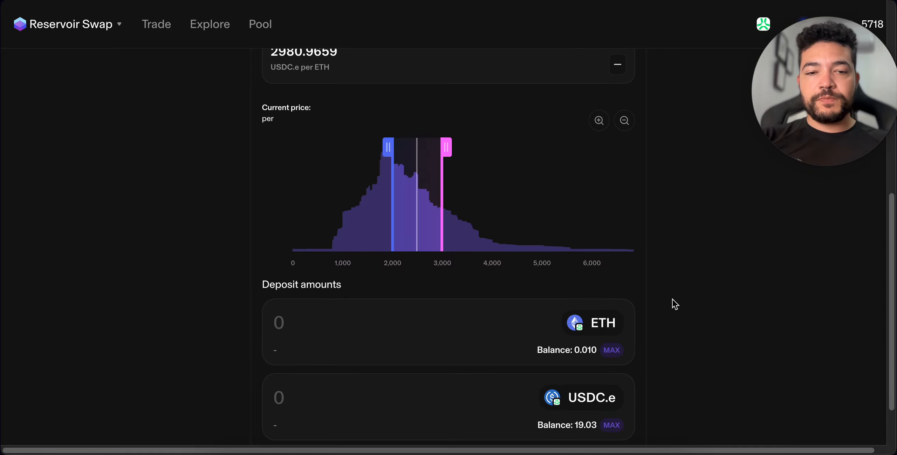
left_click(612, 411)
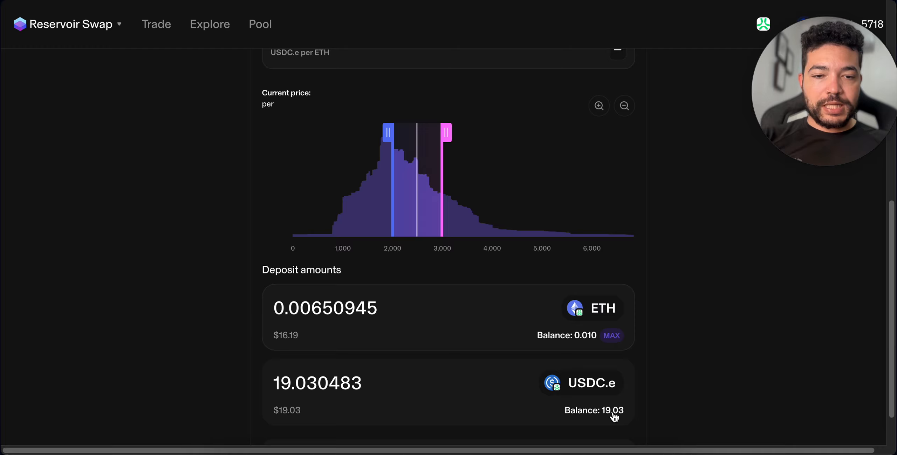
Preview and add the ETH / USDC.e liquidity, approve the wallet transactions, and dismiss the completion dialog.
scroll(662, 335, "down", 2)
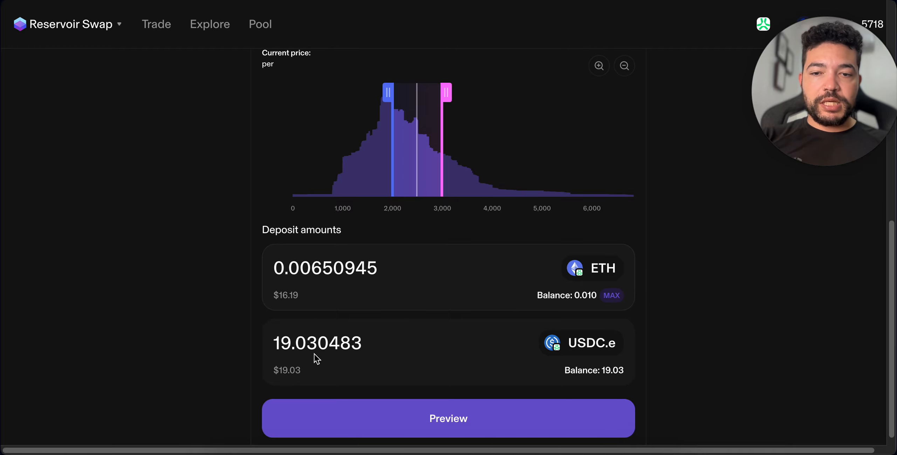
scroll(352, 326, "down", 1)
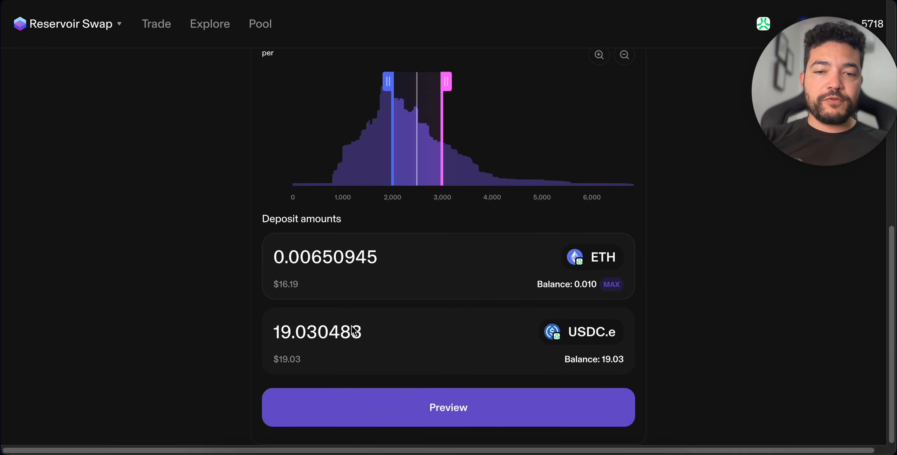
left_click(438, 407)
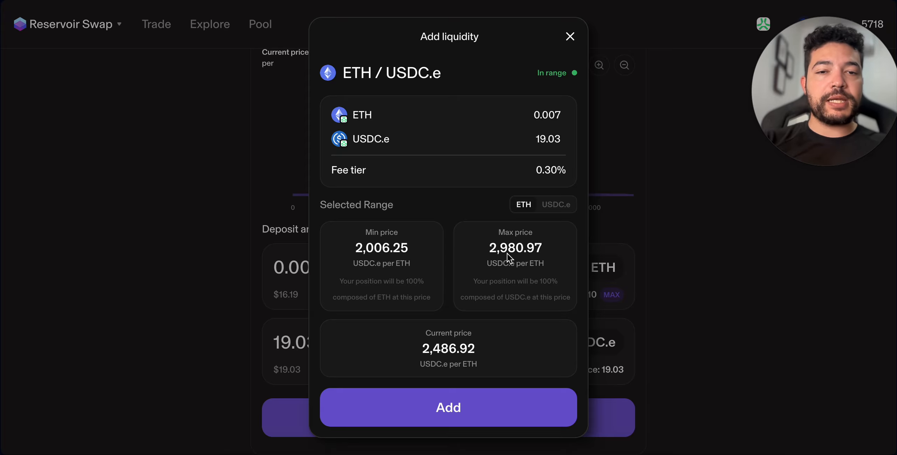
left_click(437, 411)
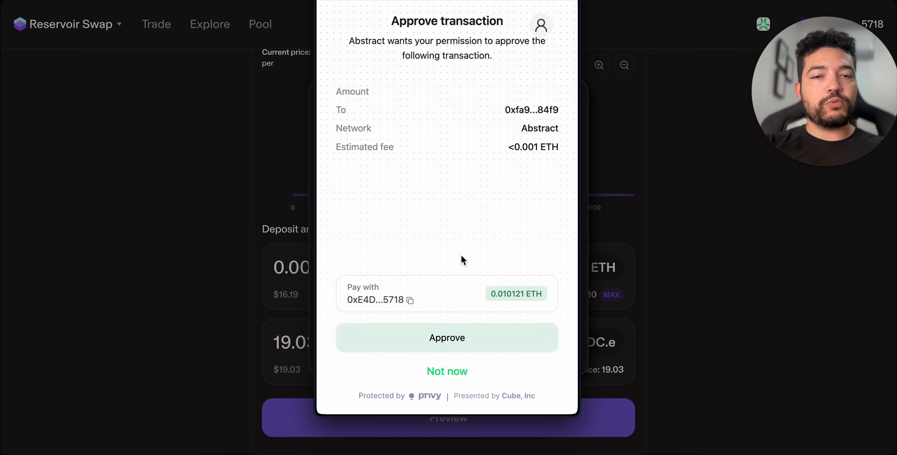
left_click(432, 330)
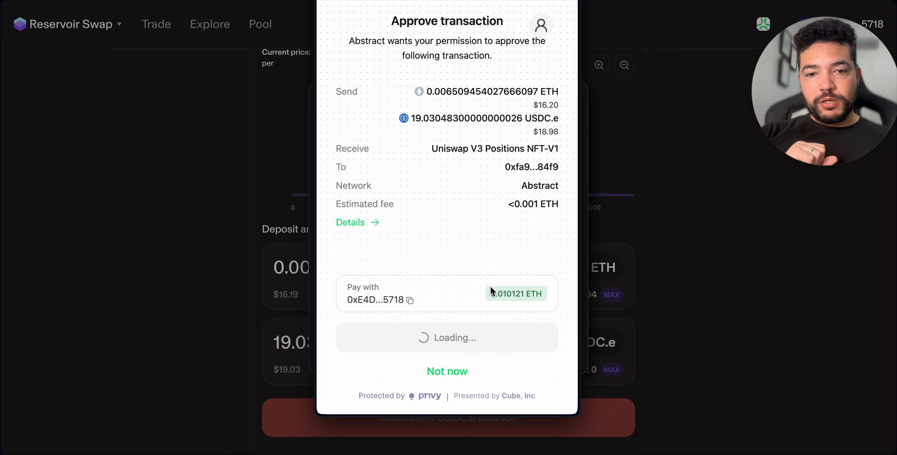
left_click(446, 352)
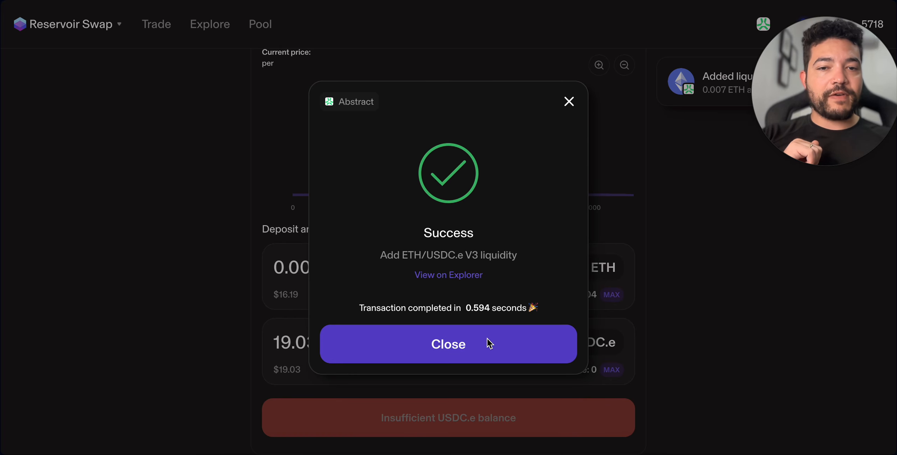
left_click(482, 348)
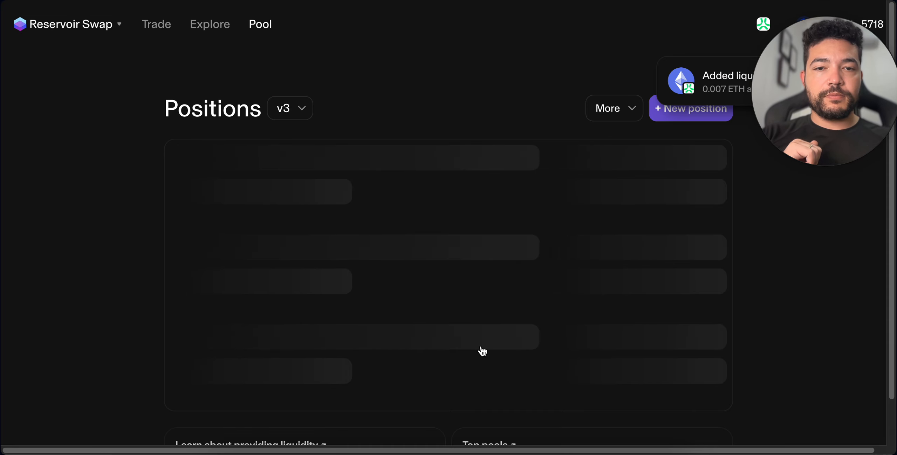
Open the new ETH / USDC.e position and review its liquidity, unclaimed fees and price range.
left_click(476, 185)
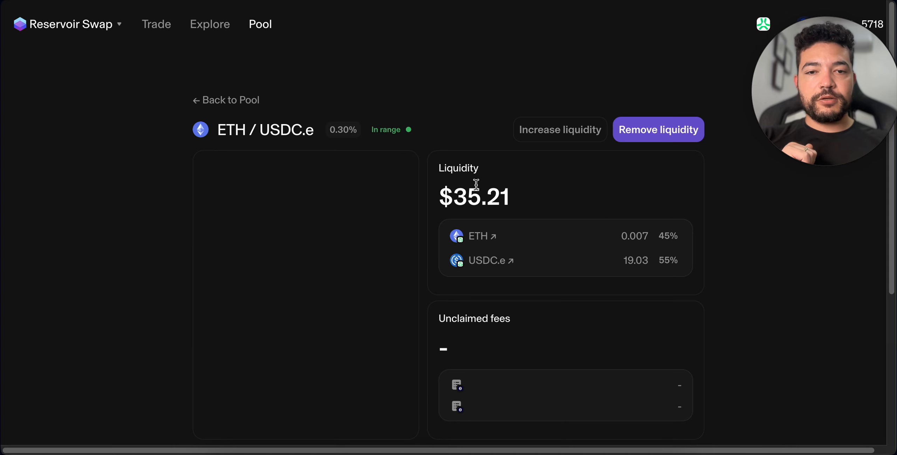
scroll(462, 155, "down", 2)
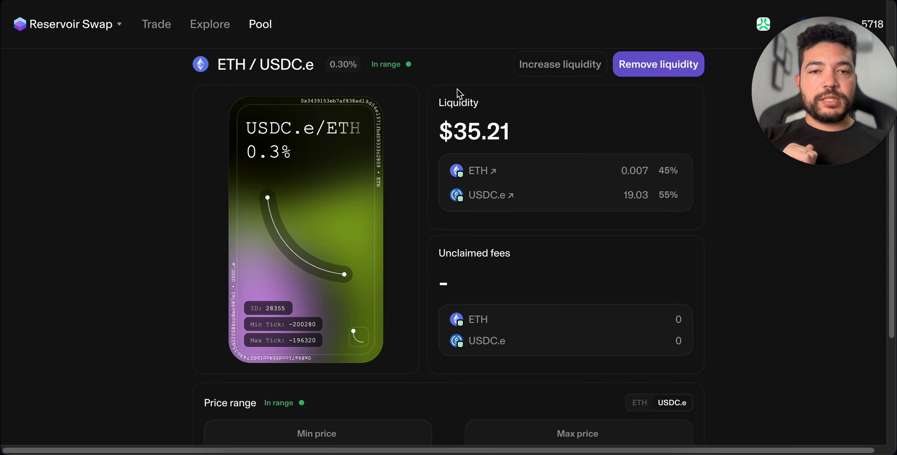
scroll(543, 271, "down", 1)
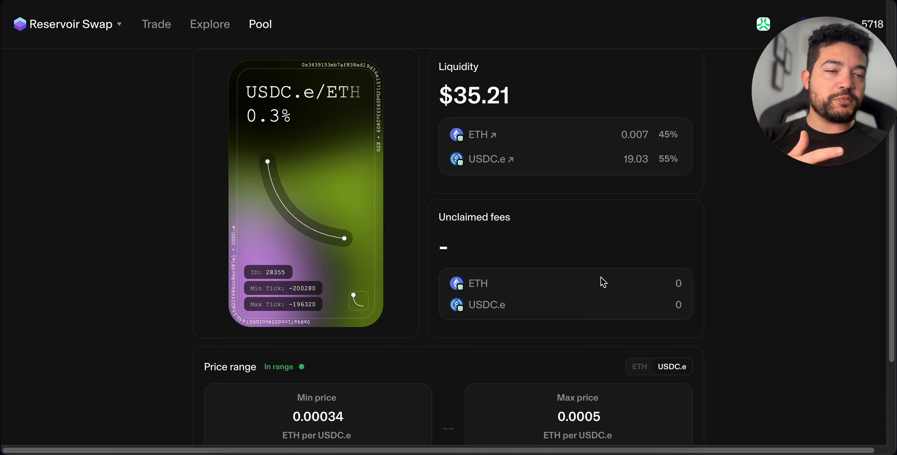
scroll(601, 277, "down", 1)
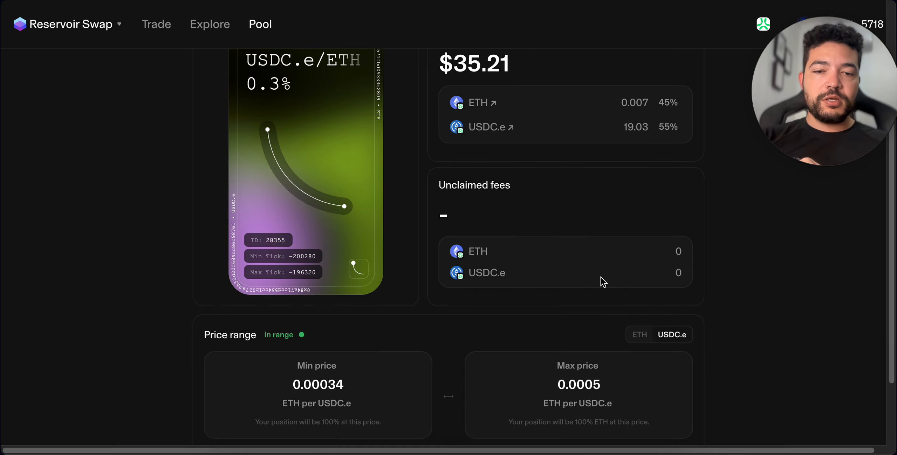